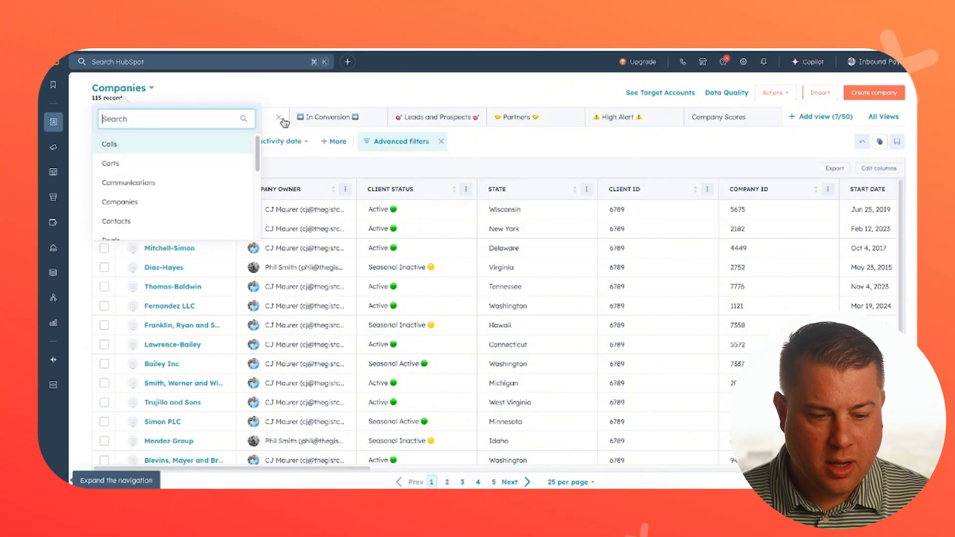
# Step: Close the object list and show the company records in the Leads and Prospects view
pyautogui.click(314, 94)
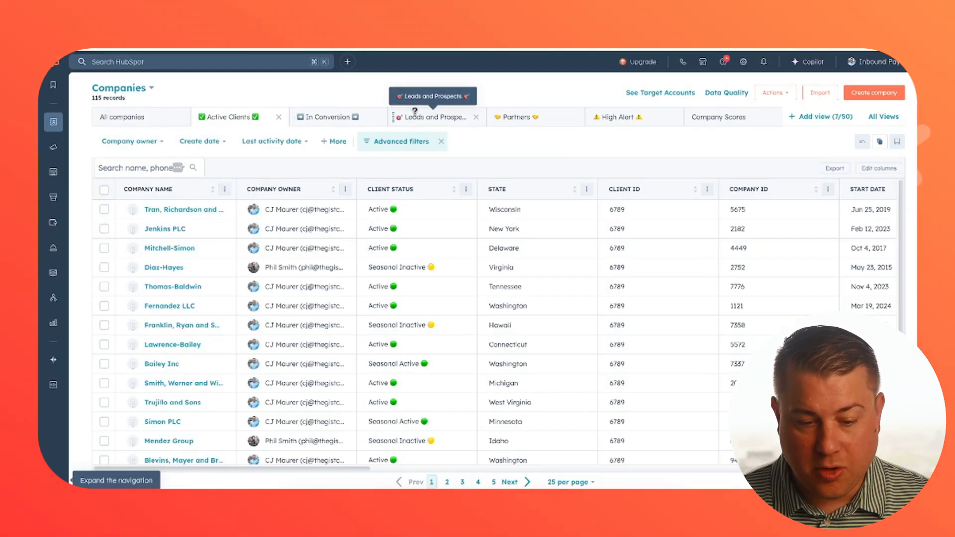
pyautogui.click(414, 115)
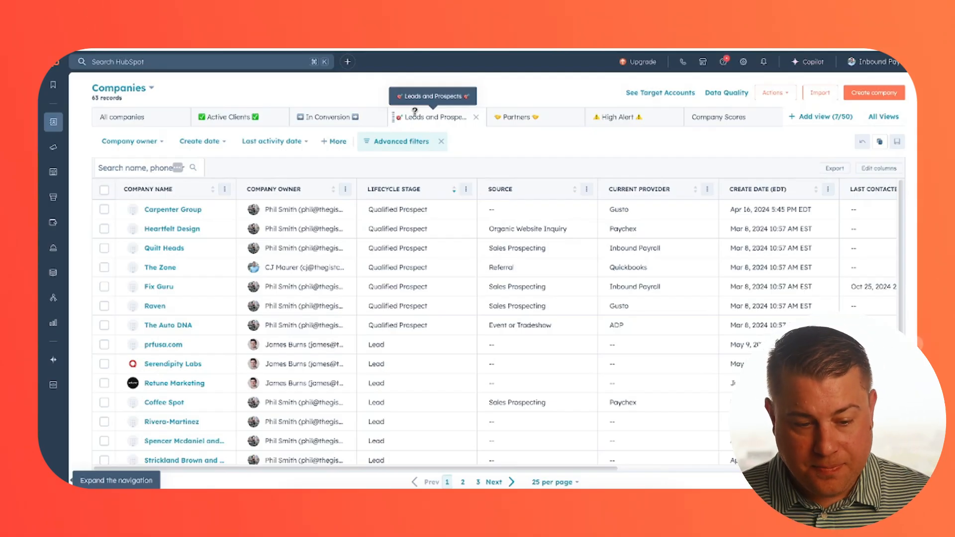
pyautogui.moveTo(415, 112); pyautogui.dragTo(328, 92)
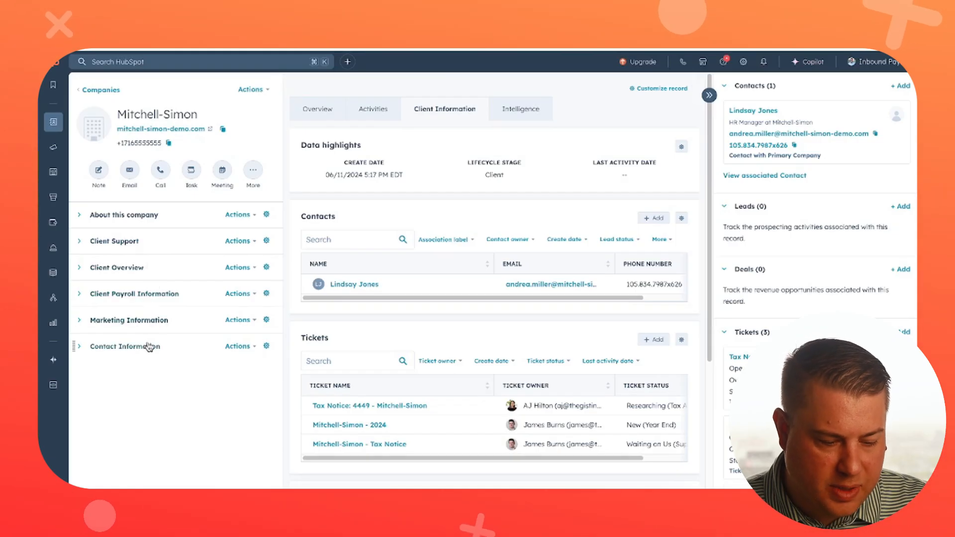
# Step: Expand Client Support on the Mitchell-Simon record, and review the Sales Activities card on the Carpenter Group record
pyautogui.click(172, 244)
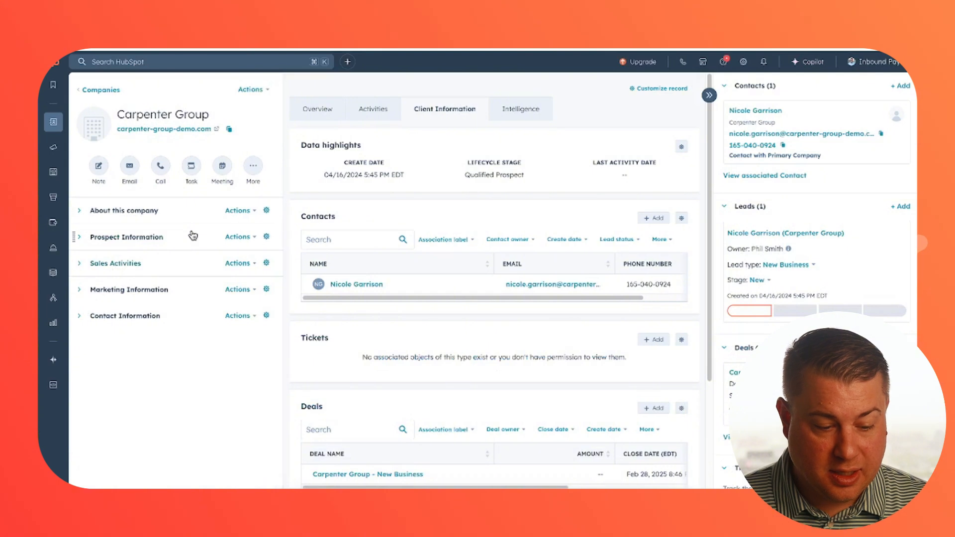
pyautogui.click(141, 263)
pyautogui.scroll(-2, 142, 264)
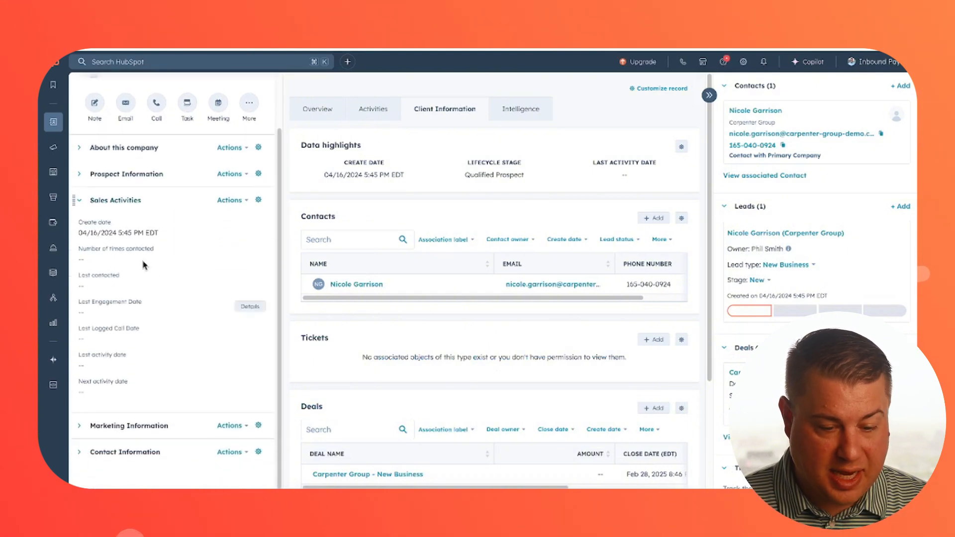
pyautogui.scroll(1, 143, 291)
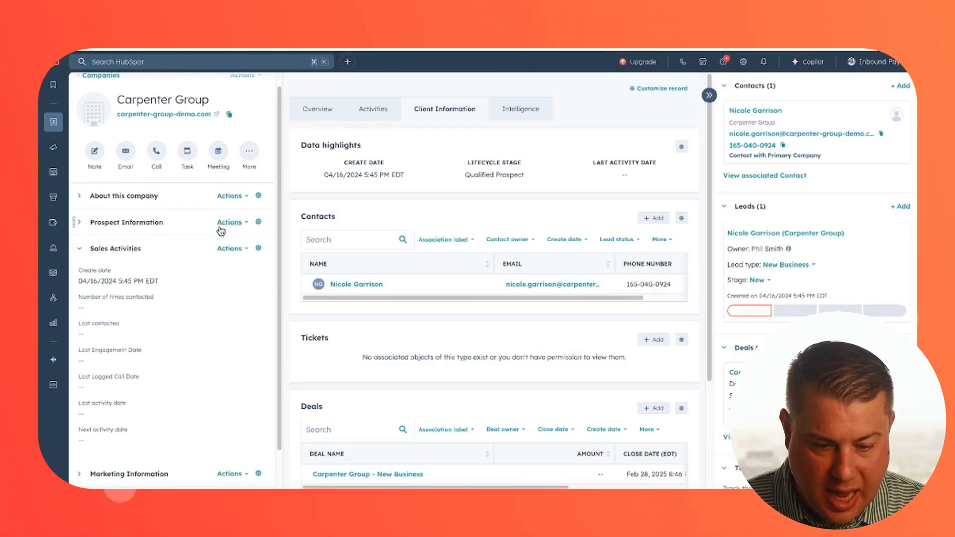
# Step: Review the Prospect Information properties of Carpenter Group, and collapse the Client Support card on the Mitchell-Simon record
pyautogui.click(155, 228)
pyautogui.scroll(-1, 149, 234)
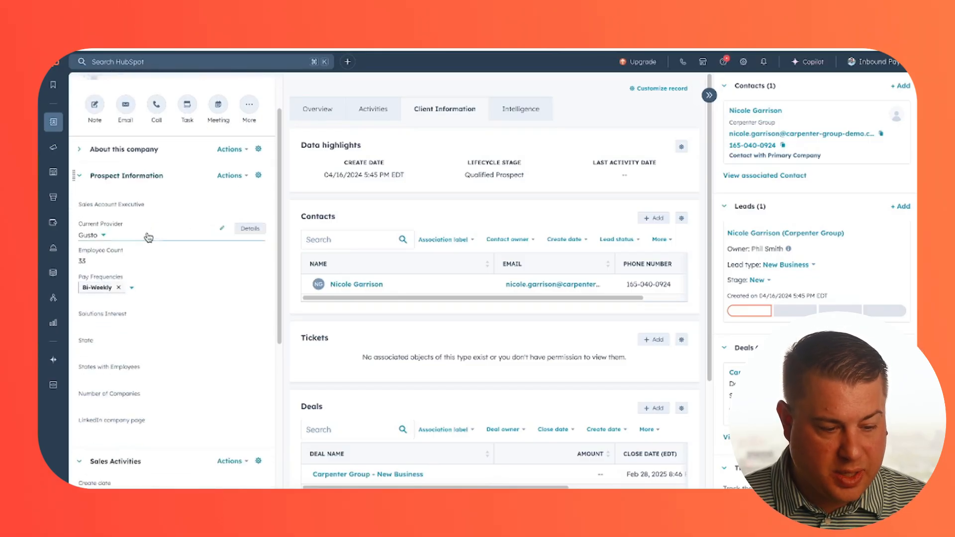
pyautogui.scroll(-1, 158, 248)
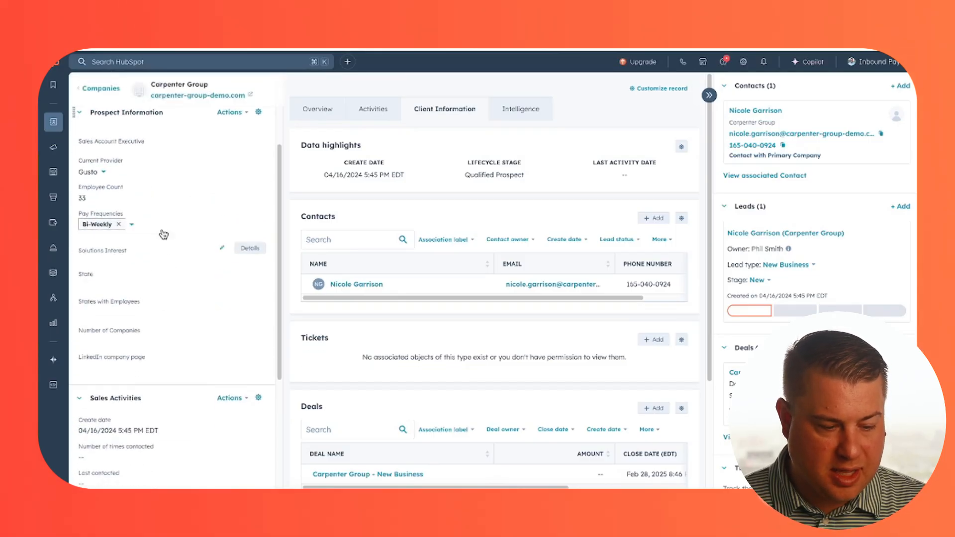
pyautogui.scroll(1, 193, 235)
pyautogui.scroll(1, 193, 233)
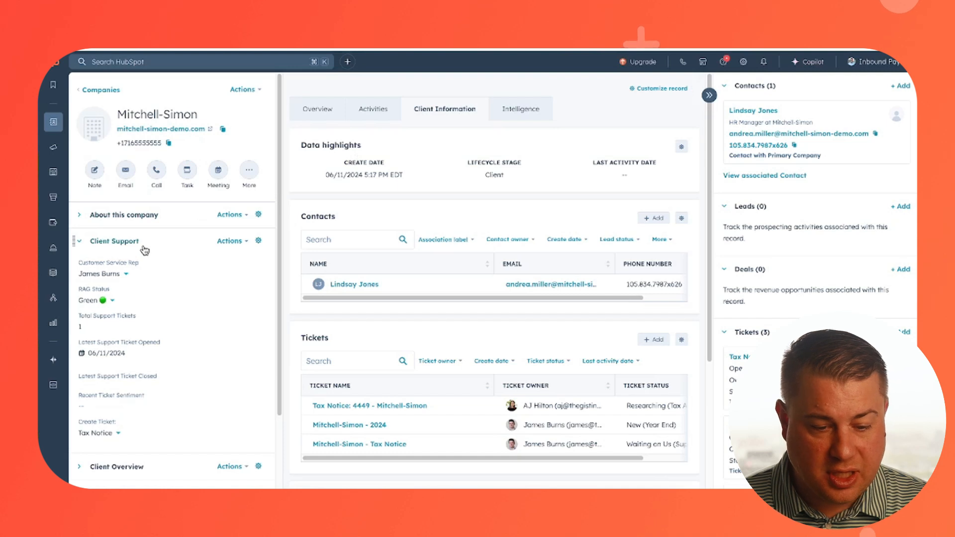
pyautogui.click(146, 250)
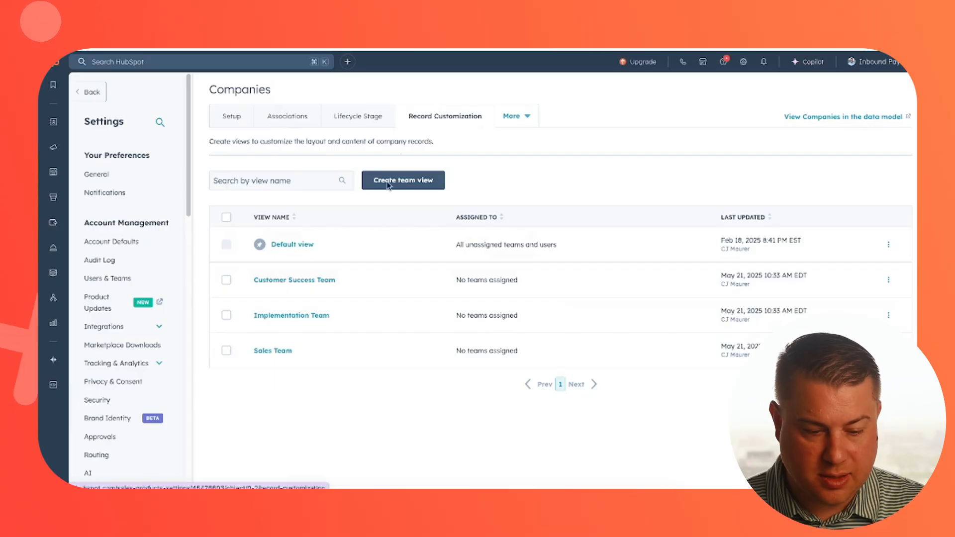
# Step: Open the Default view layout for company records, look through its property cards and open the Client Support card for editing
pyautogui.click(289, 244)
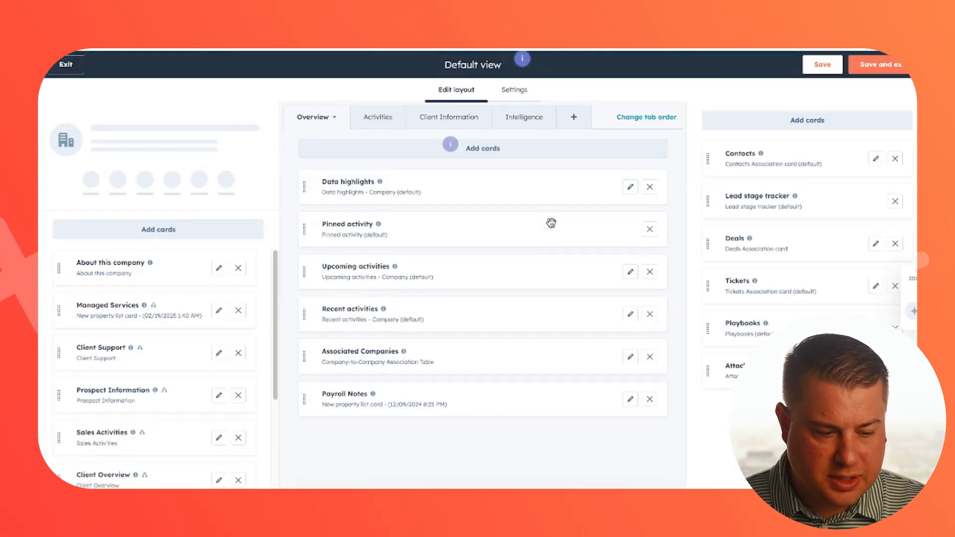
pyautogui.scroll(-2, 177, 383)
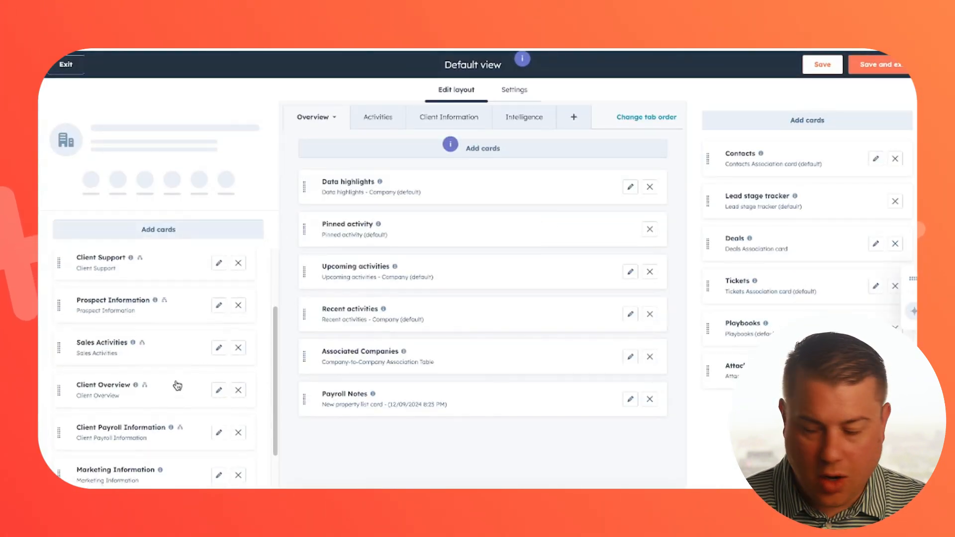
pyautogui.scroll(2, 177, 383)
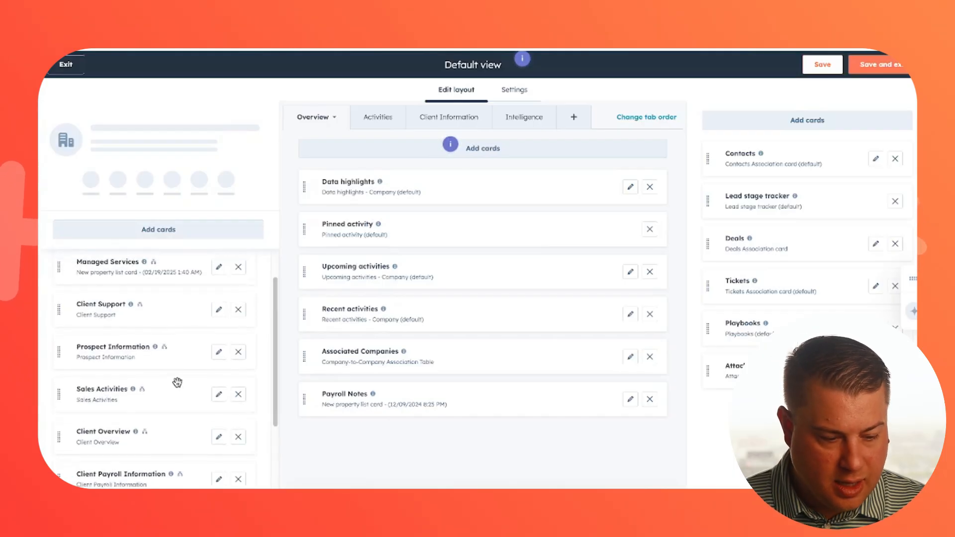
pyautogui.scroll(-1, 178, 383)
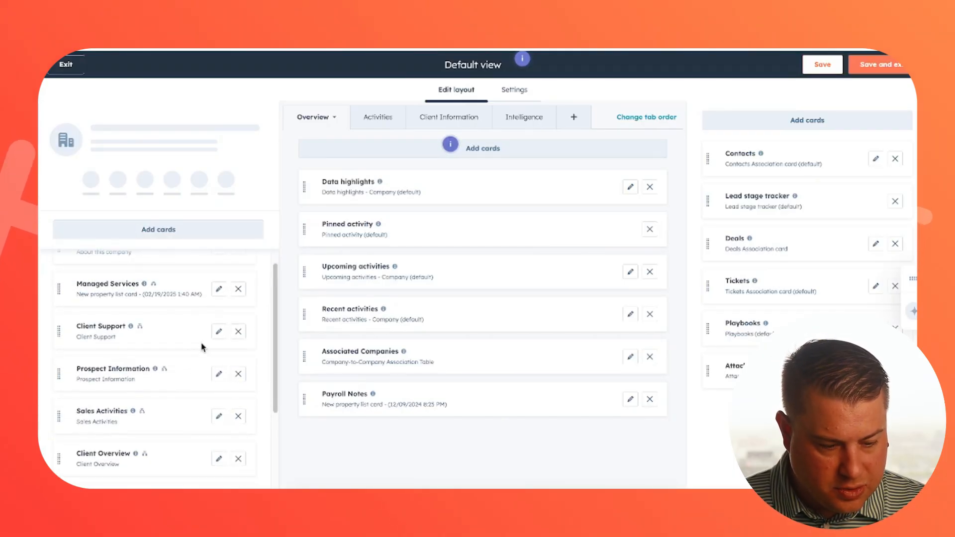
pyautogui.click(218, 333)
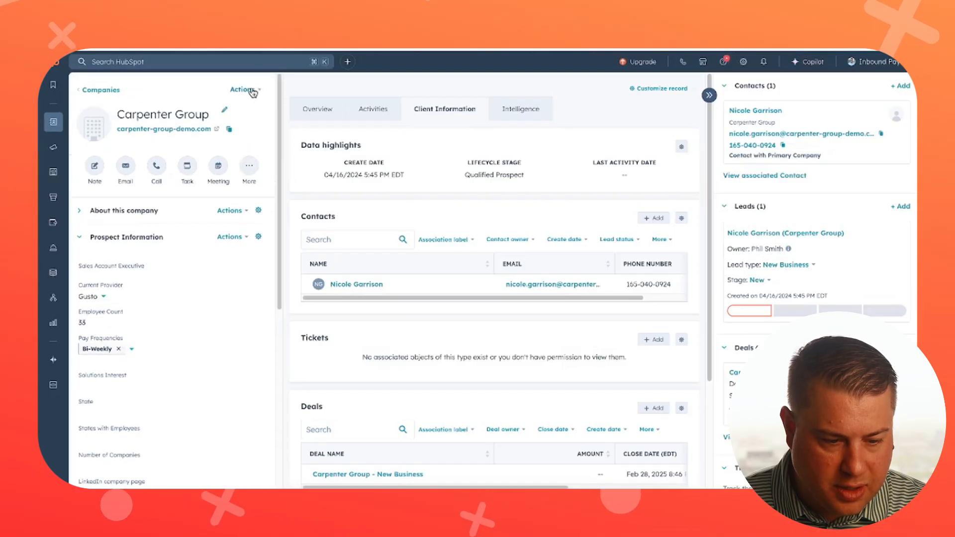
# Step: View all properties of the Carpenter Group company record and look through the full list
pyautogui.click(244, 90)
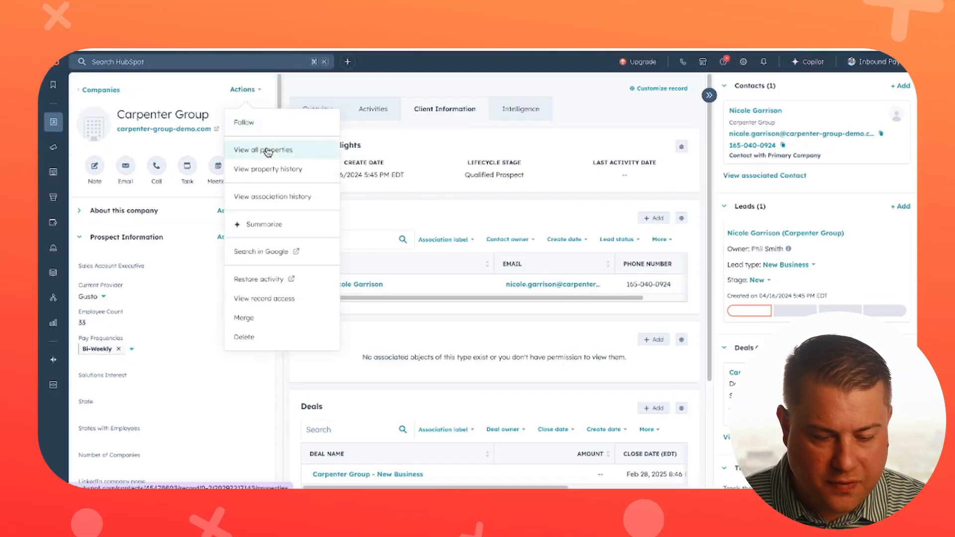
pyautogui.click(267, 149)
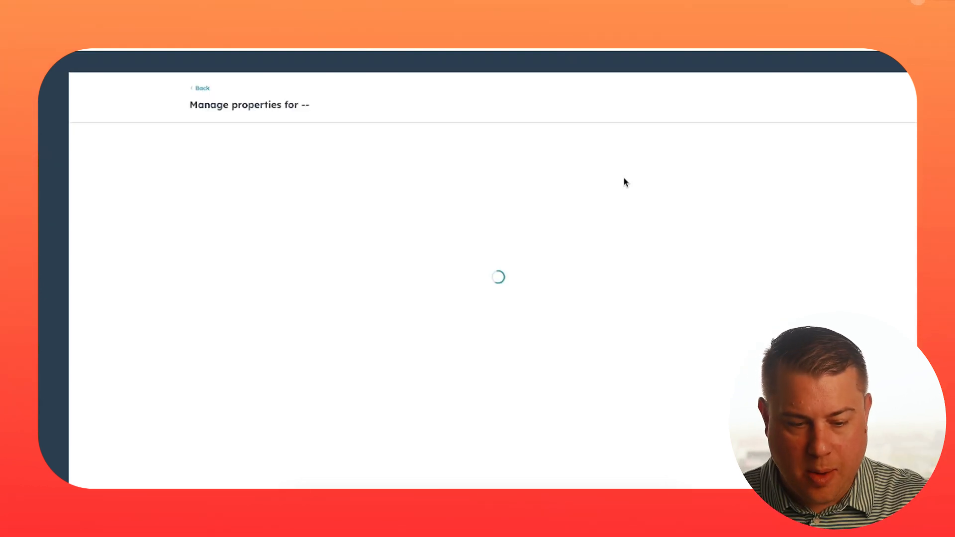
pyautogui.scroll(-10, 566, 204)
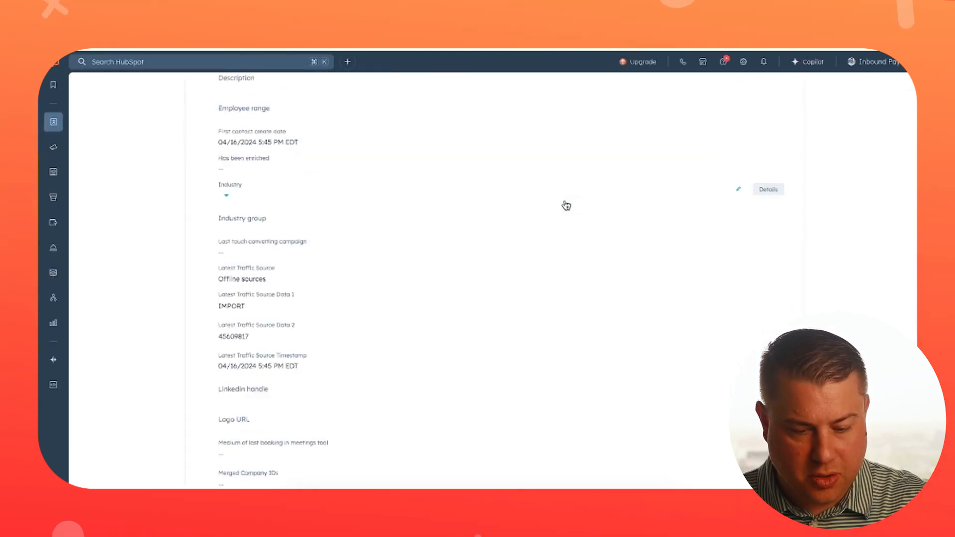
pyautogui.scroll(-5, 566, 204)
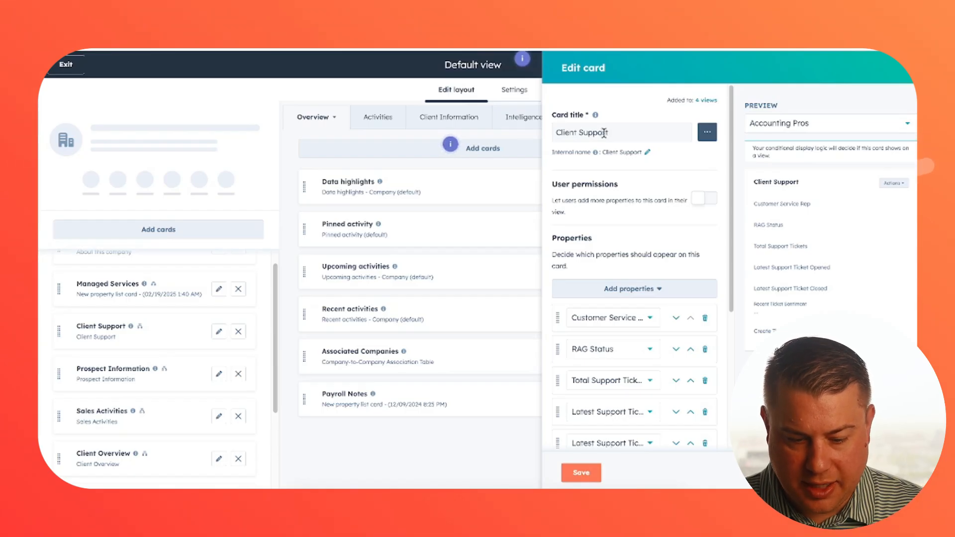
# Step: Review the properties in the Client Support card editor and browse the replacement choices for its first property
pyautogui.scroll(-3, 614, 141)
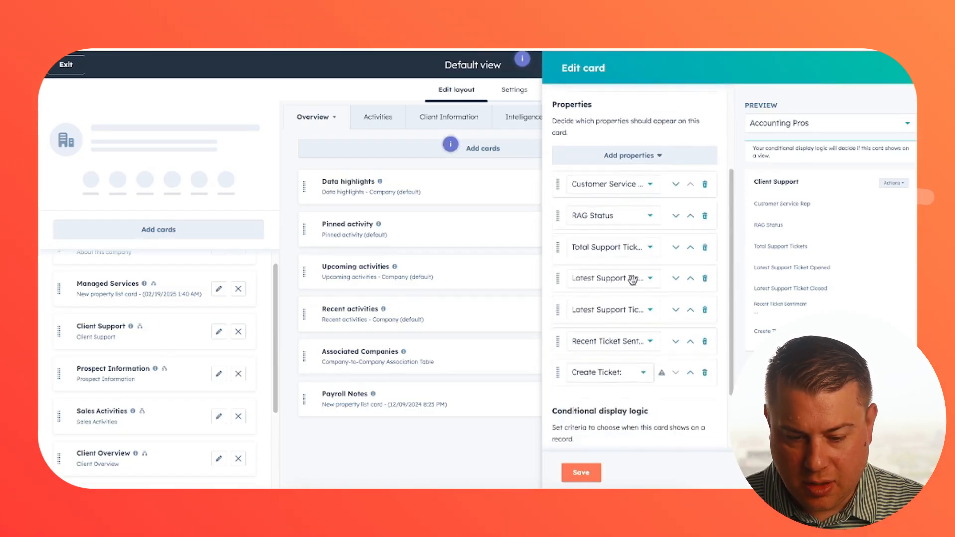
pyautogui.click(649, 185)
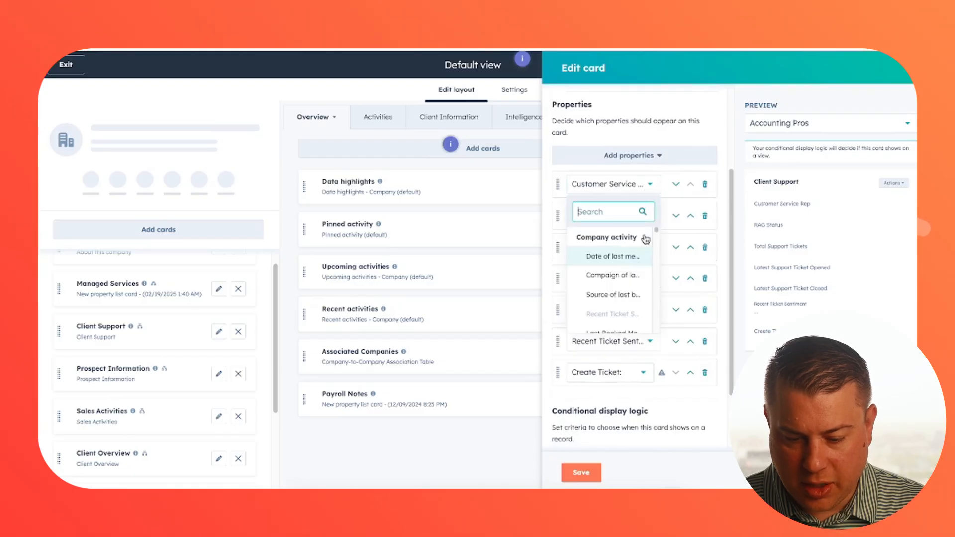
pyautogui.scroll(-2, 671, 344)
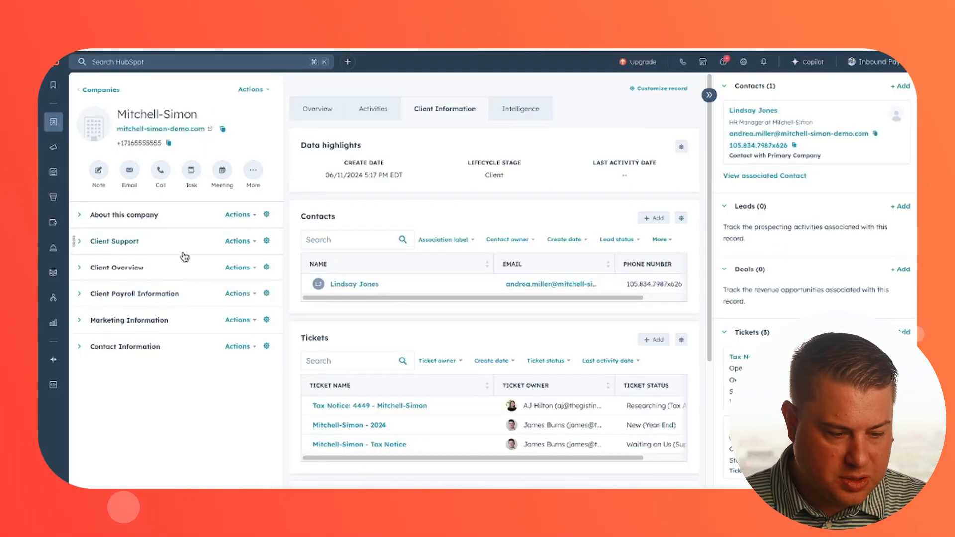
# Step: Expand the Client Support and About this company cards on the Mitchell-Simon record
pyautogui.click(146, 242)
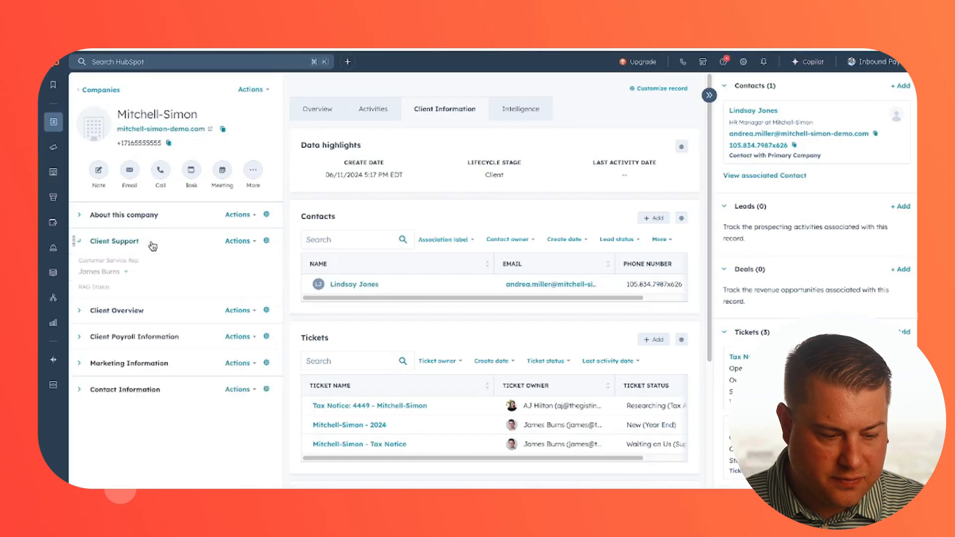
pyautogui.click(143, 218)
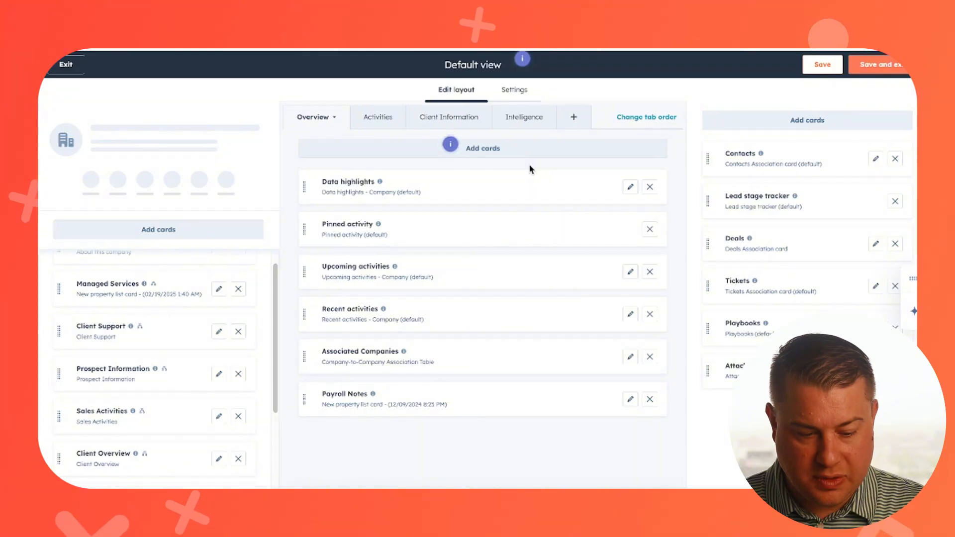
# Step: Browse the Activities, Association table, Data highlight and Property list card types available for the Default view's middle column
pyautogui.click(505, 154)
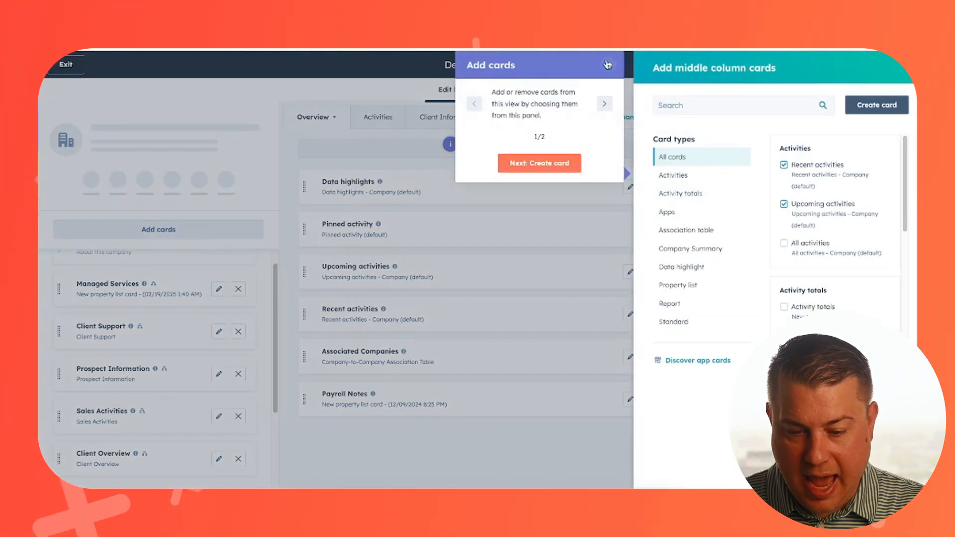
pyautogui.click(608, 65)
pyautogui.click(676, 175)
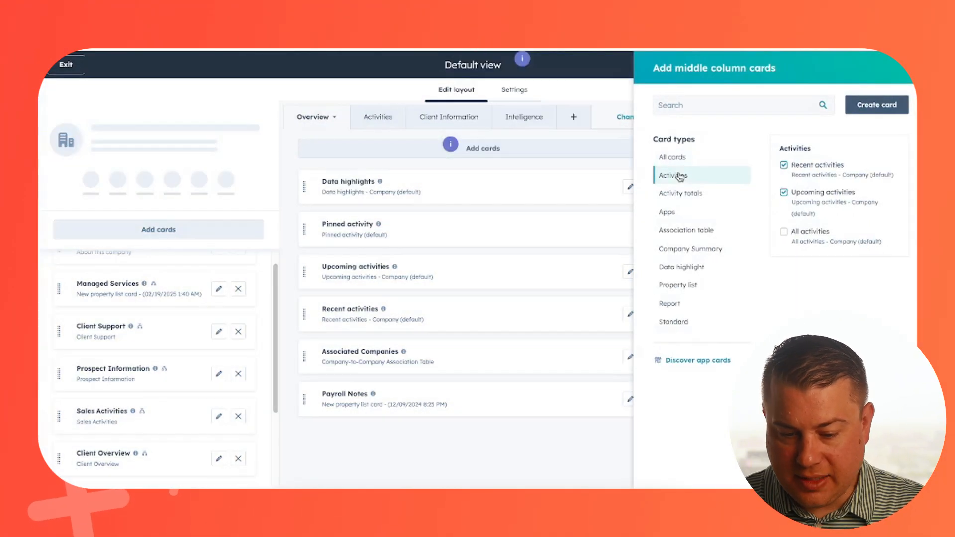
pyautogui.click(692, 229)
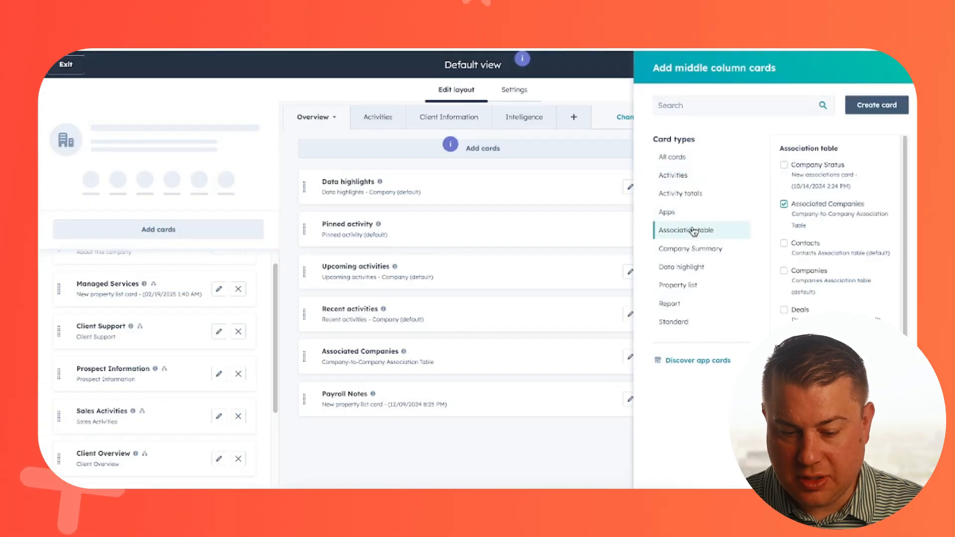
pyautogui.click(694, 266)
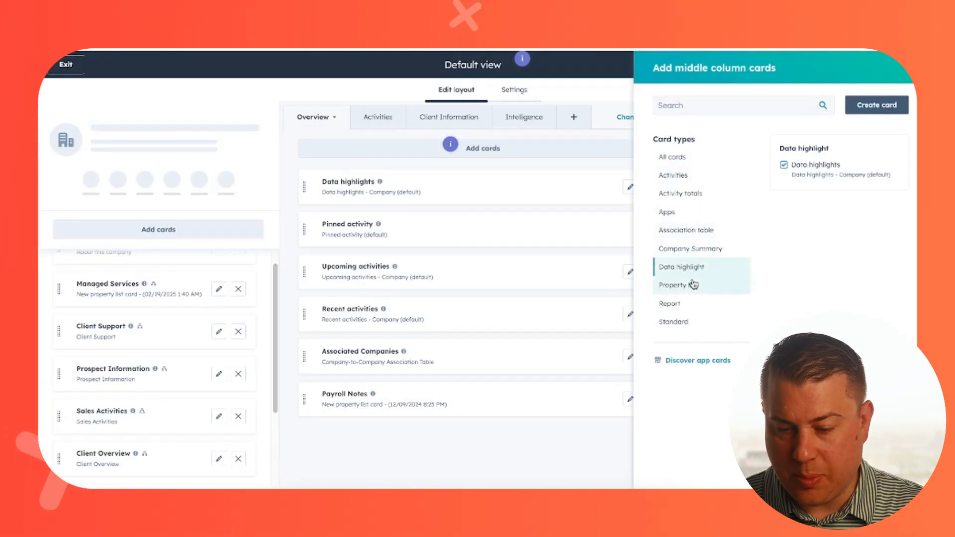
pyautogui.click(692, 283)
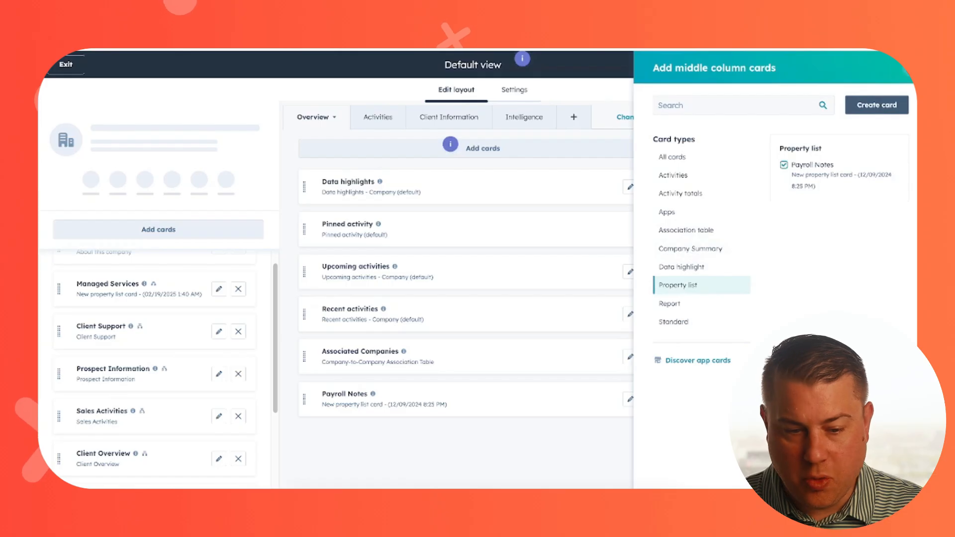
pyautogui.click(916, 67)
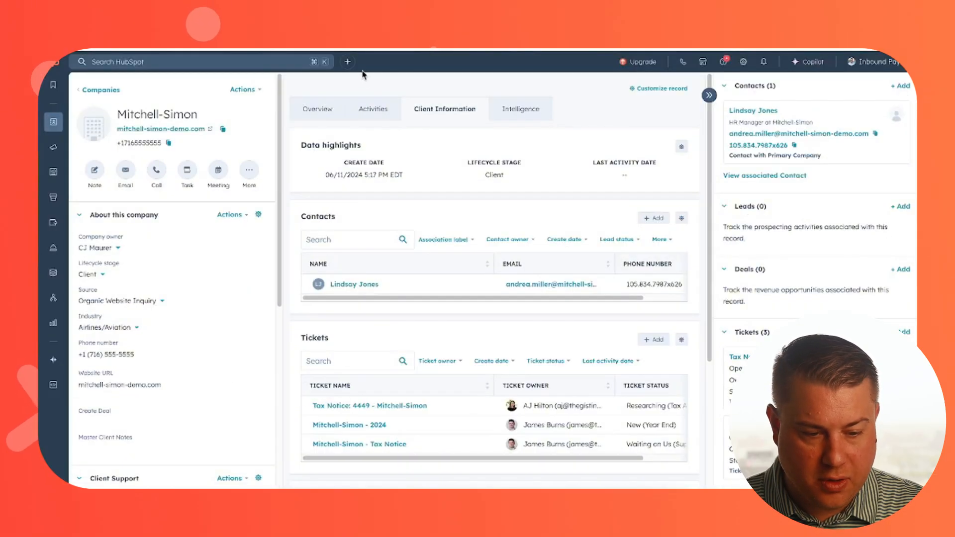
# Step: Enter "dfdfdfd" as the Payroll Notes in the Overview of the Mitchell-Simon record and save it
pyautogui.click(322, 110)
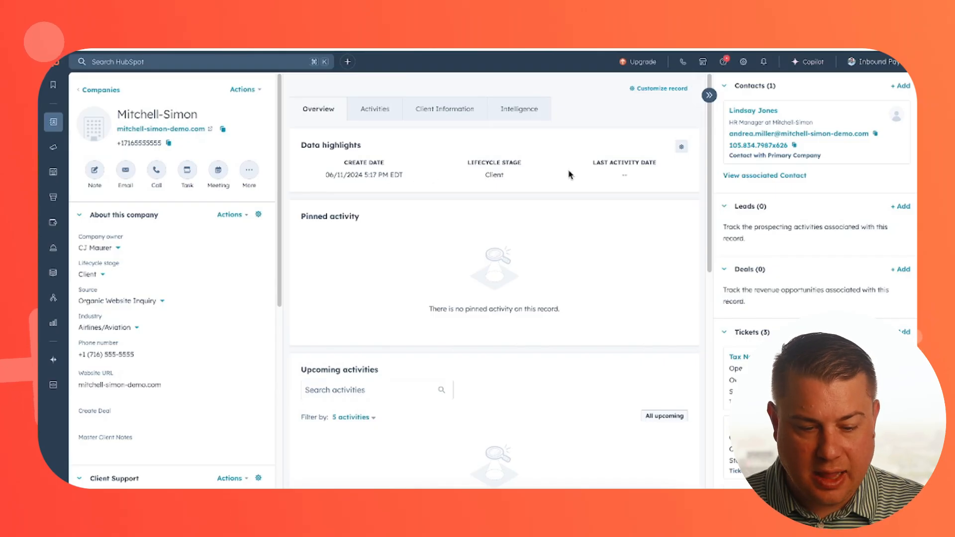
pyautogui.scroll(-6, 600, 169)
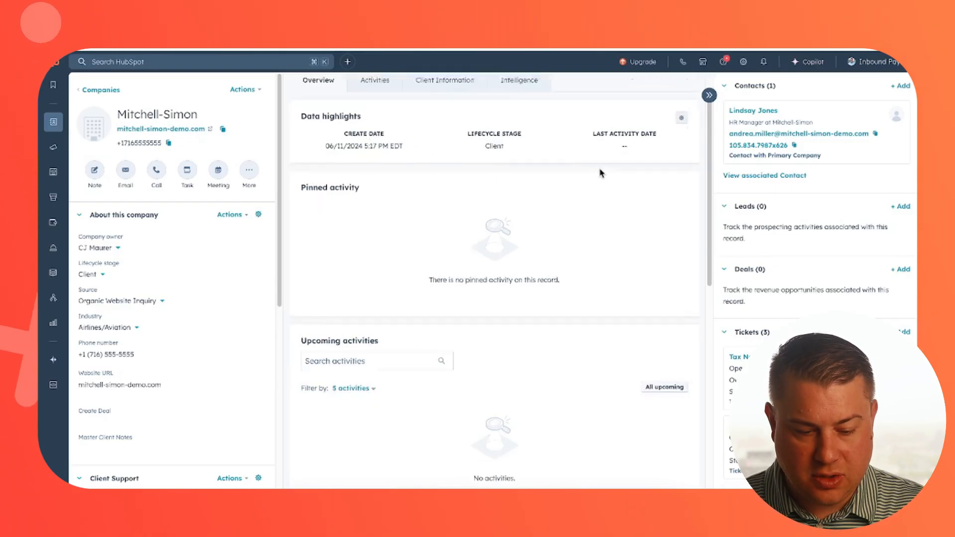
pyautogui.scroll(5, 600, 174)
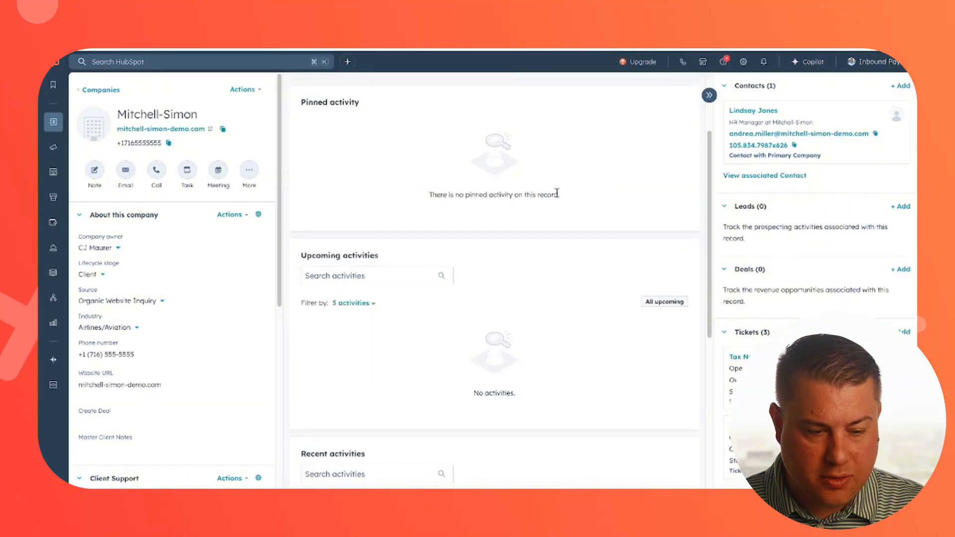
pyautogui.scroll(-7, 558, 194)
pyautogui.scroll(-1, 558, 197)
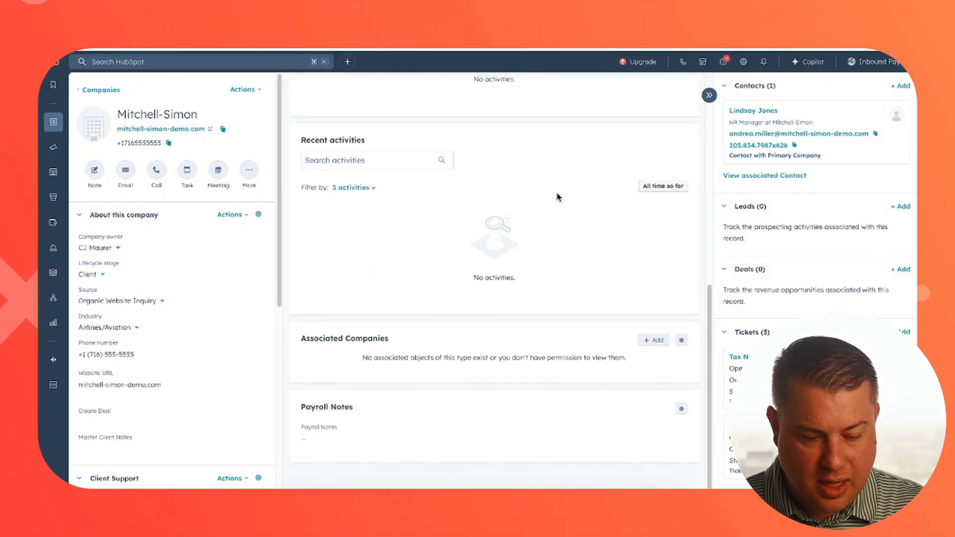
pyautogui.click(323, 435)
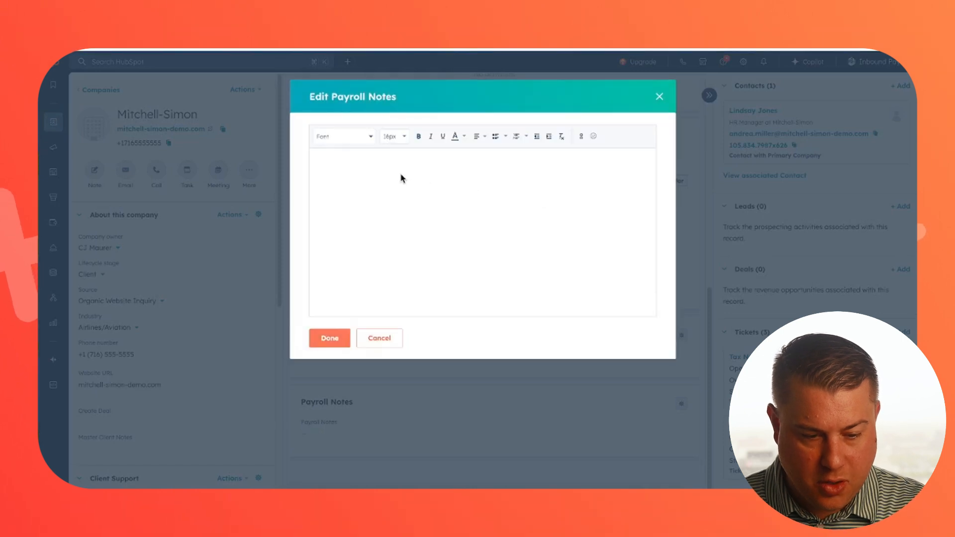
pyautogui.click(363, 175)
pyautogui.write('dfdfdfd')
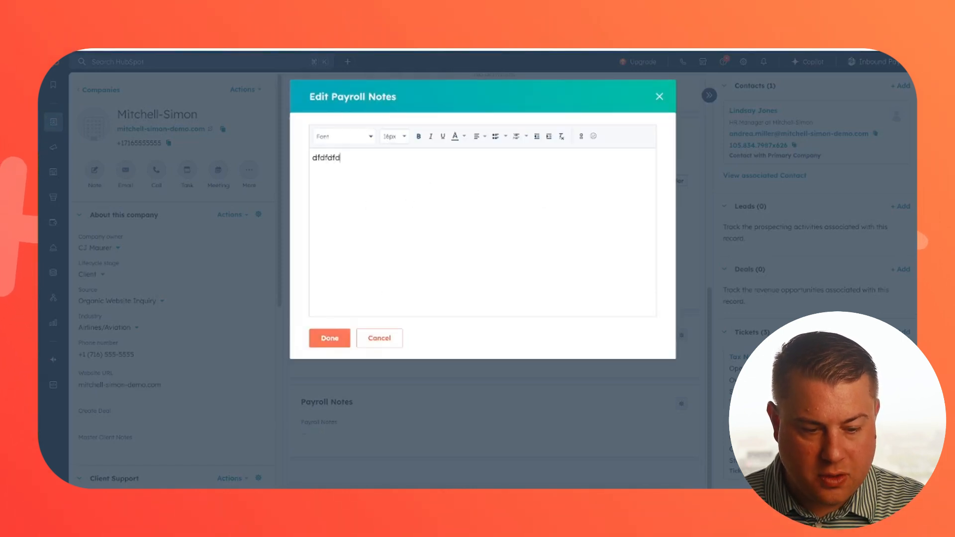
pyautogui.click(333, 337)
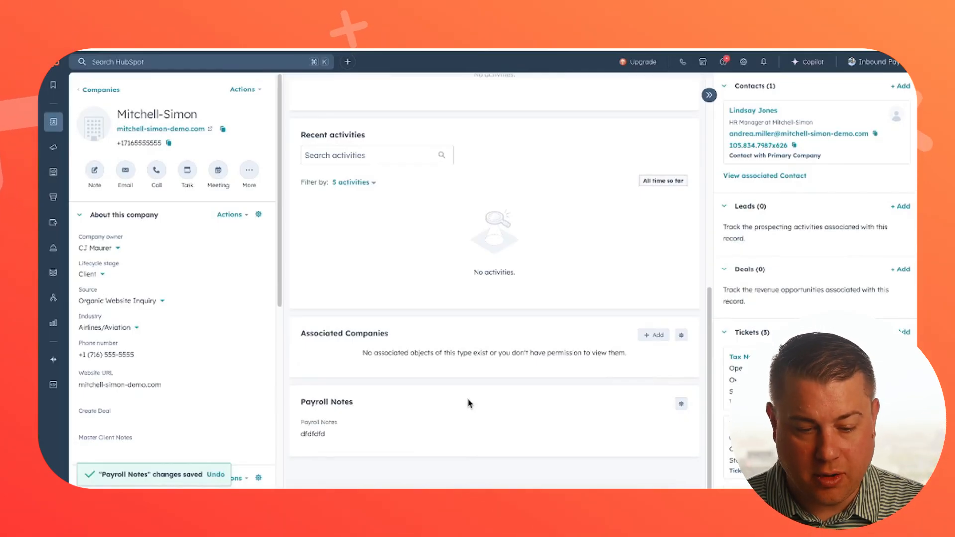
pyautogui.scroll(10, 495, 186)
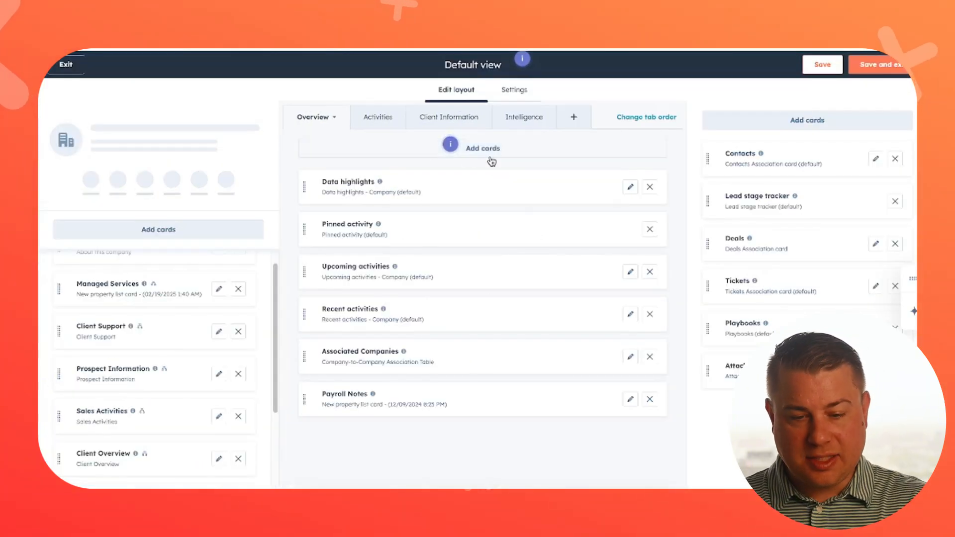
# Step: Create a tab named "Ice Cream" in the Default view's middle column, check where it is listed, and return to Client Information
pyautogui.click(454, 120)
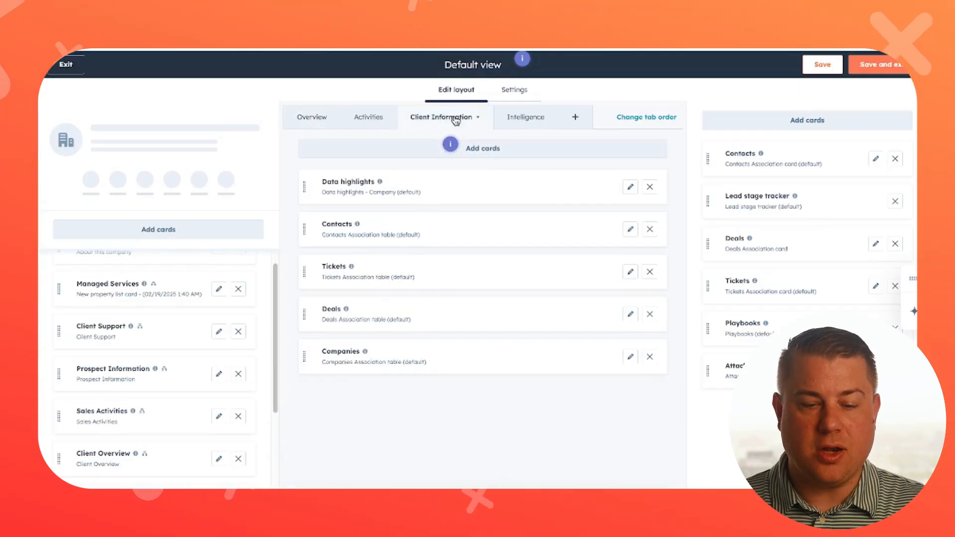
pyautogui.click(576, 120)
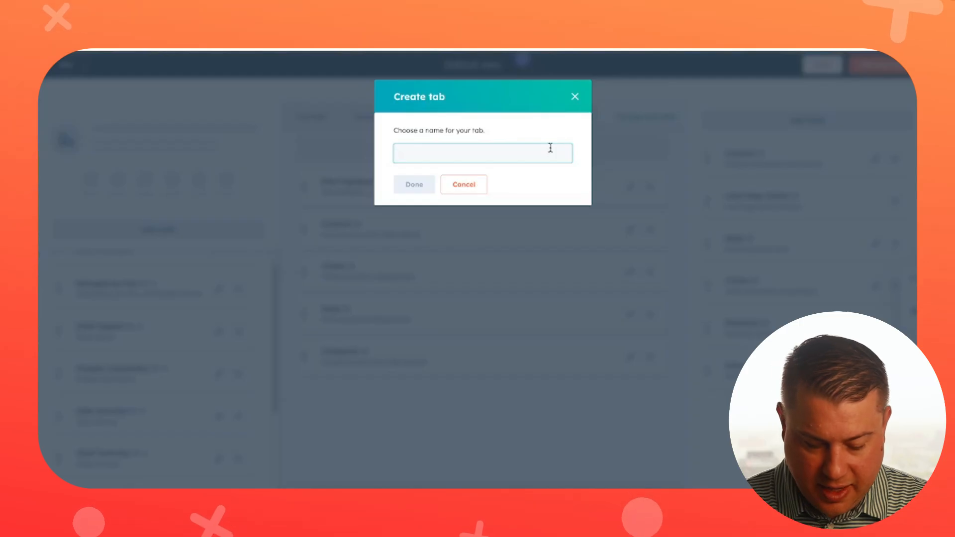
pyautogui.write('Ice Cream')
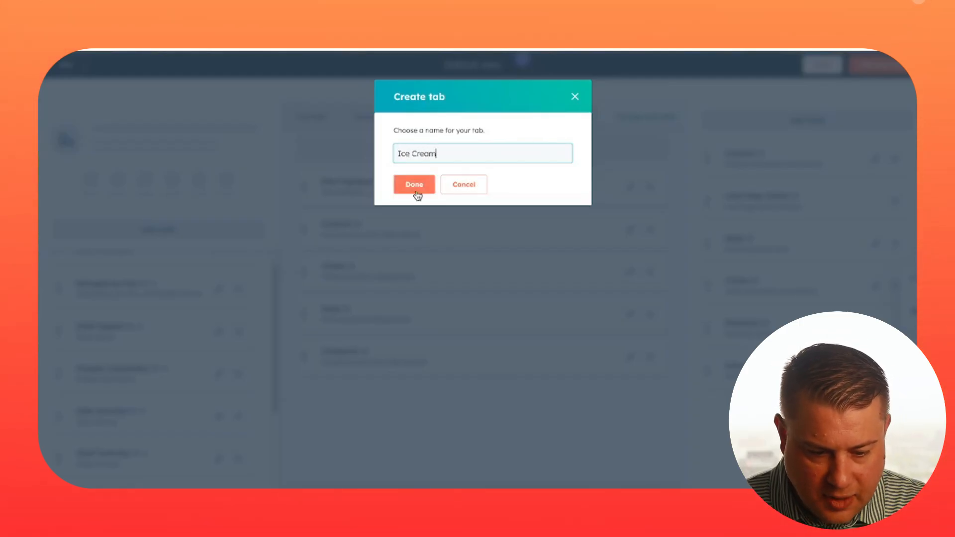
pyautogui.click(417, 191)
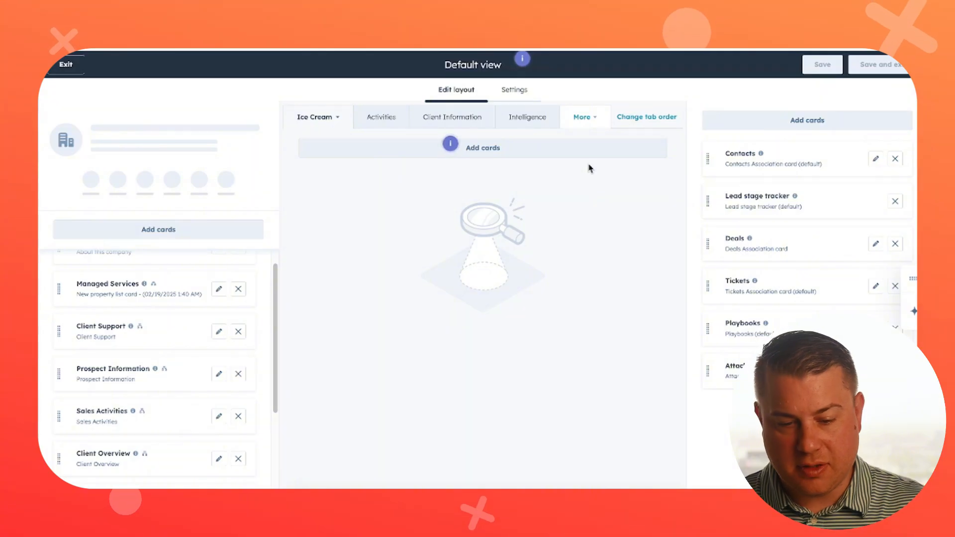
pyautogui.click(582, 118)
pyautogui.click(564, 150)
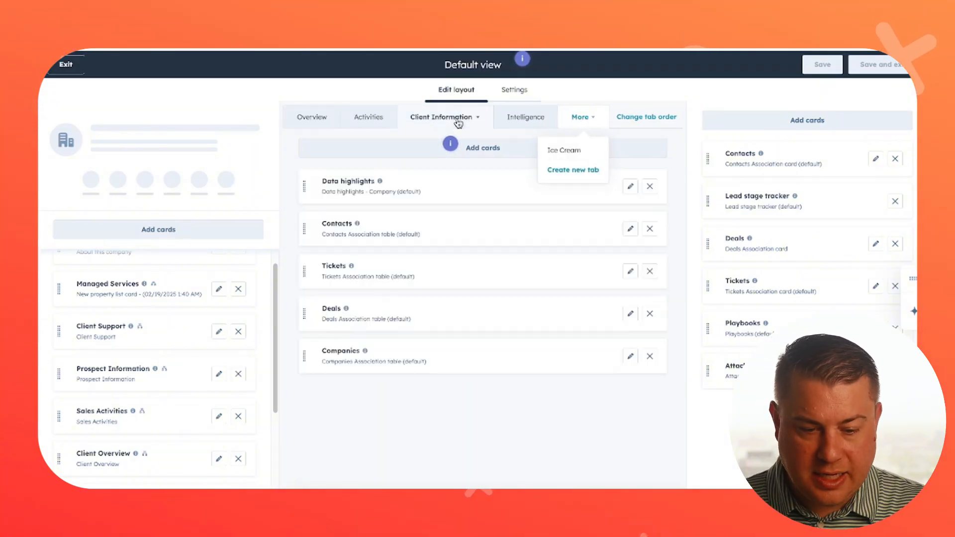
pyautogui.click(528, 409)
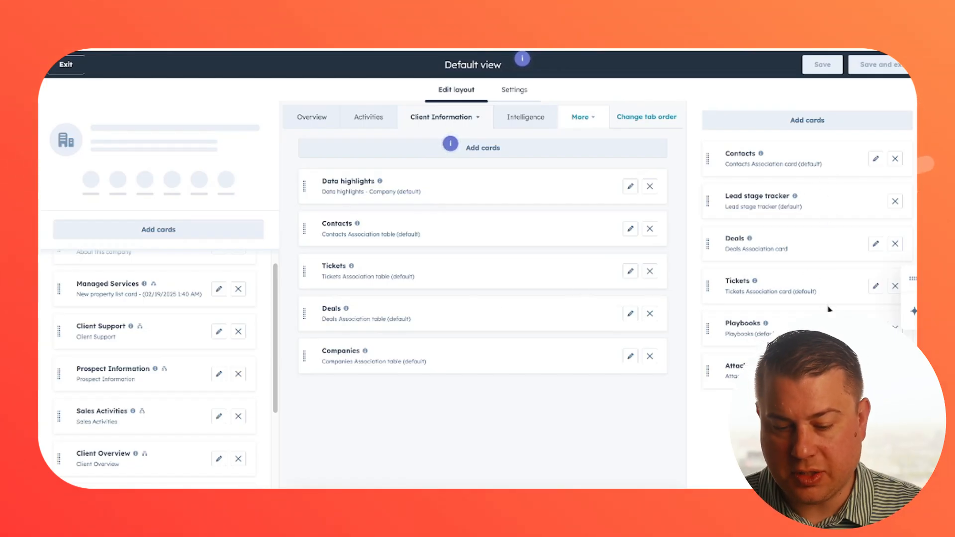
# Step: Browse the app, association and standard cards available for the Default view's right sidebar, and close the list without adding any
pyautogui.click(776, 124)
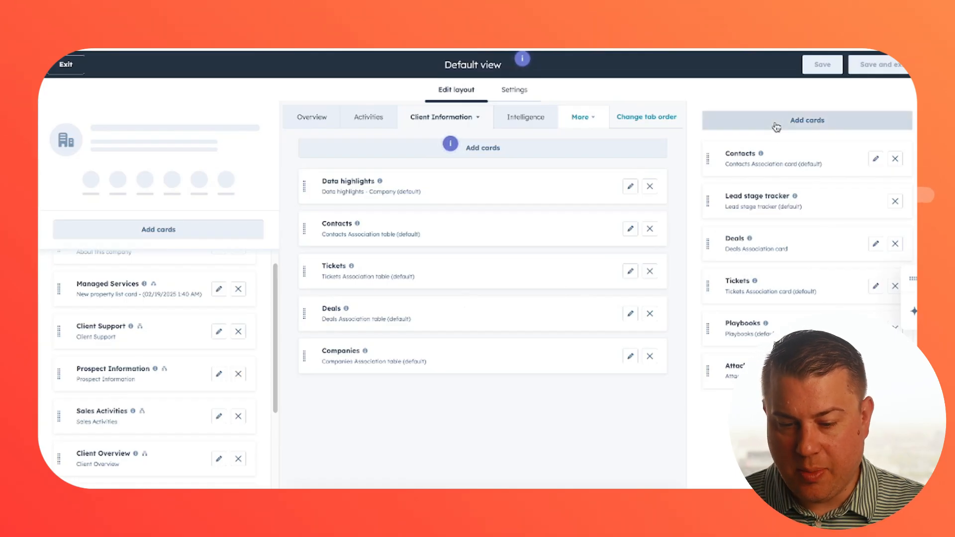
pyautogui.scroll(-5, 814, 273)
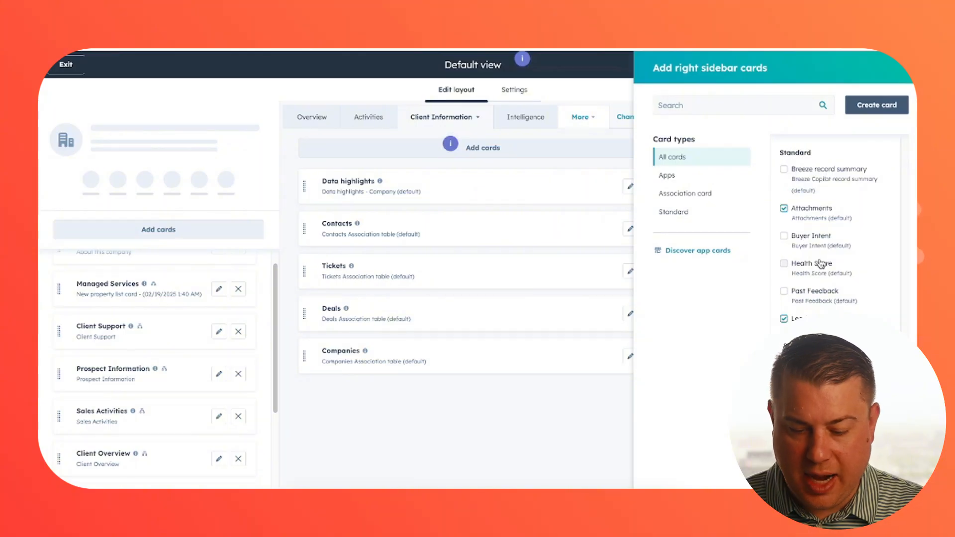
pyautogui.scroll(5, 829, 264)
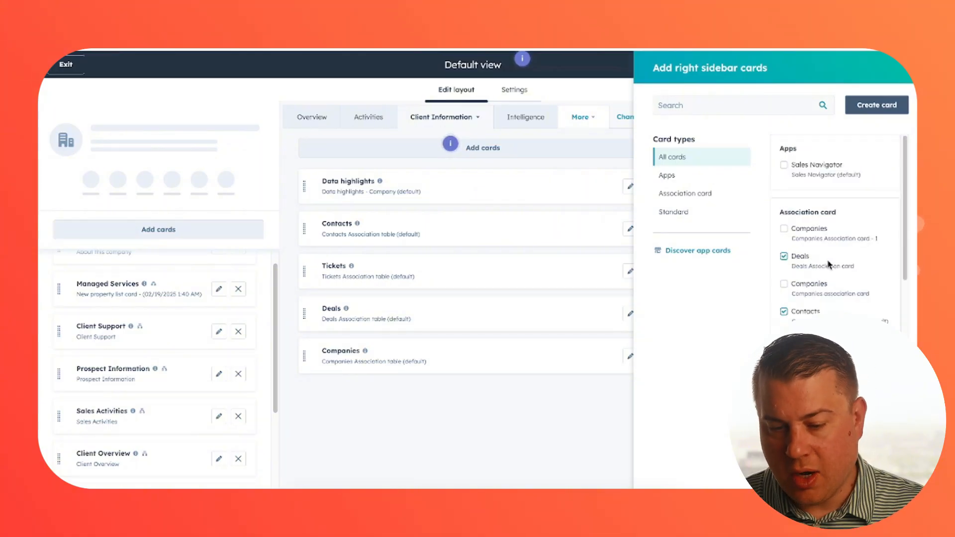
pyautogui.click(909, 77)
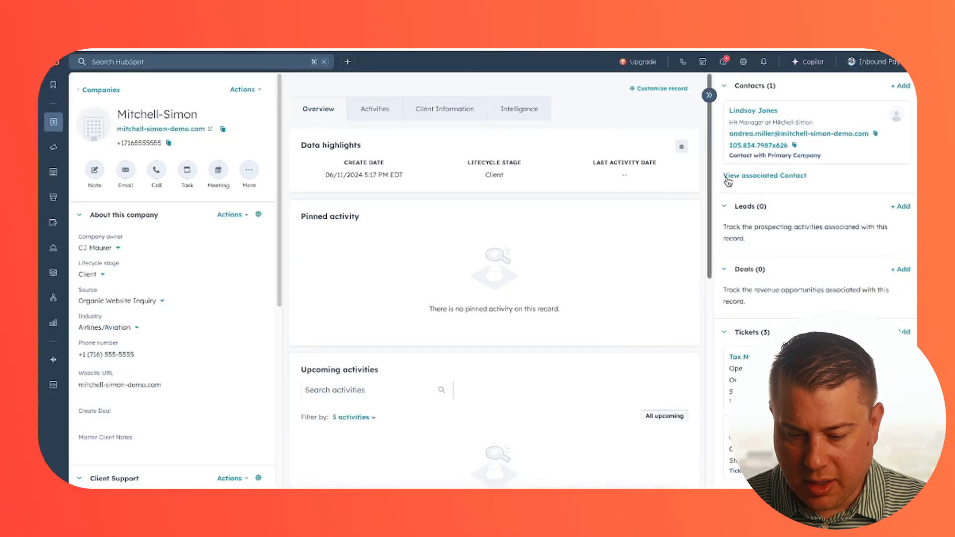
# Step: Look over the associated contact, leads, deals, tickets and playbooks cards on the Mitchell-Simon record
pyautogui.moveTo(776, 120)
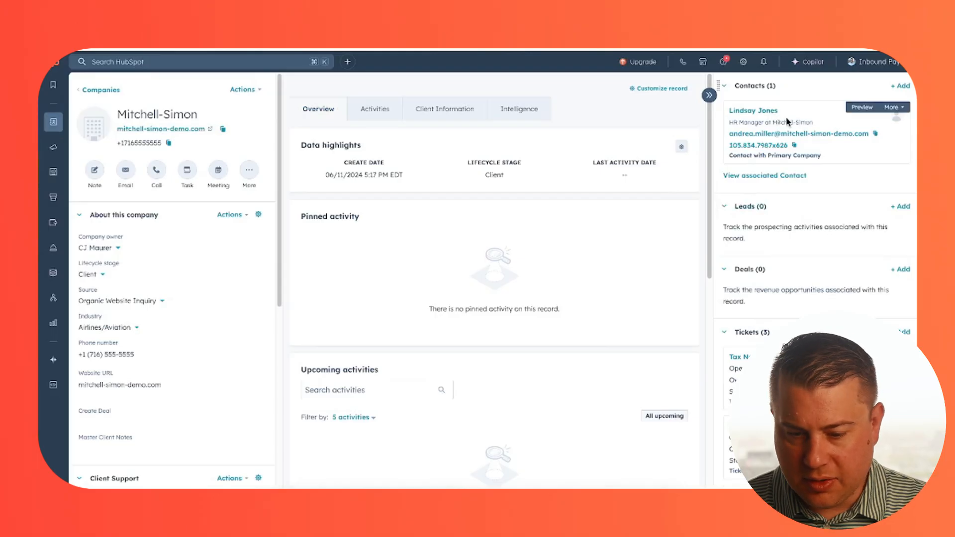
pyautogui.scroll(-6, 799, 174)
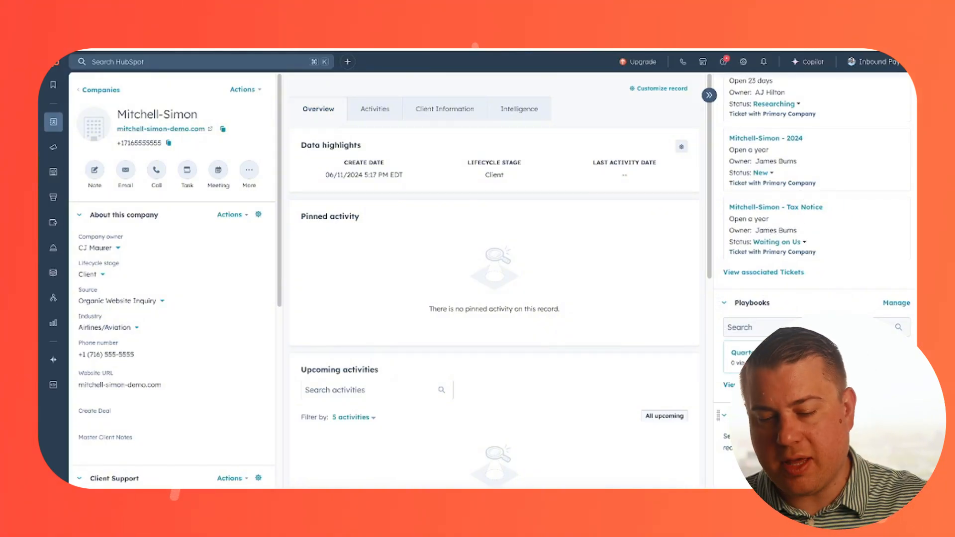
pyautogui.scroll(5, 815, 305)
pyautogui.scroll(-5, 783, 267)
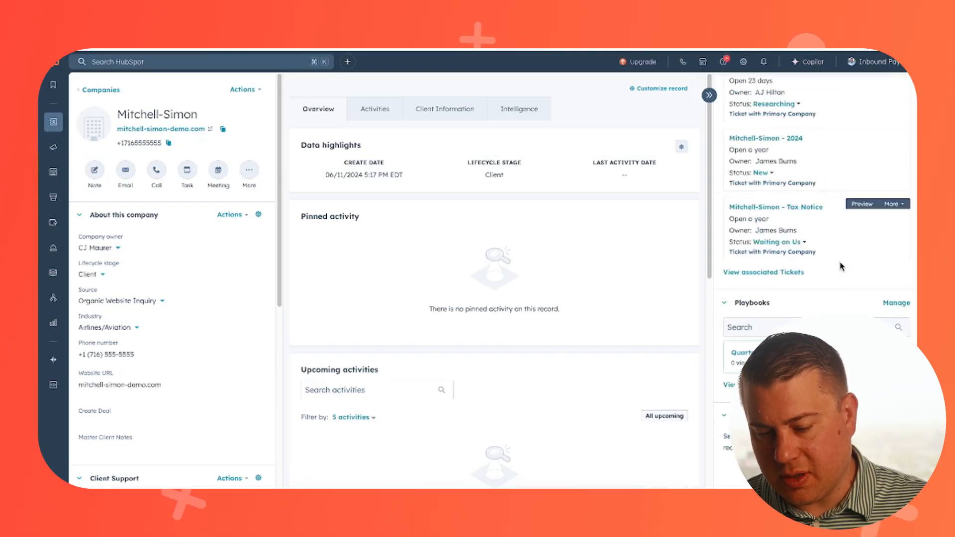
pyautogui.scroll(5, 796, 249)
pyautogui.scroll(-5, 771, 236)
pyautogui.moveTo(829, 235)
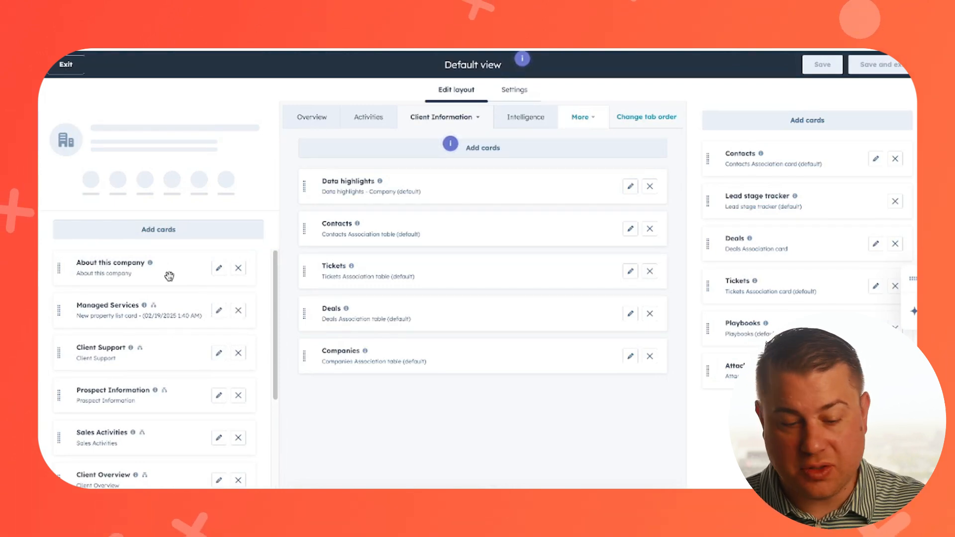
# Step: Review the Overview and Client Information card layouts of the Default view and exit the editor without saving
pyautogui.click(312, 116)
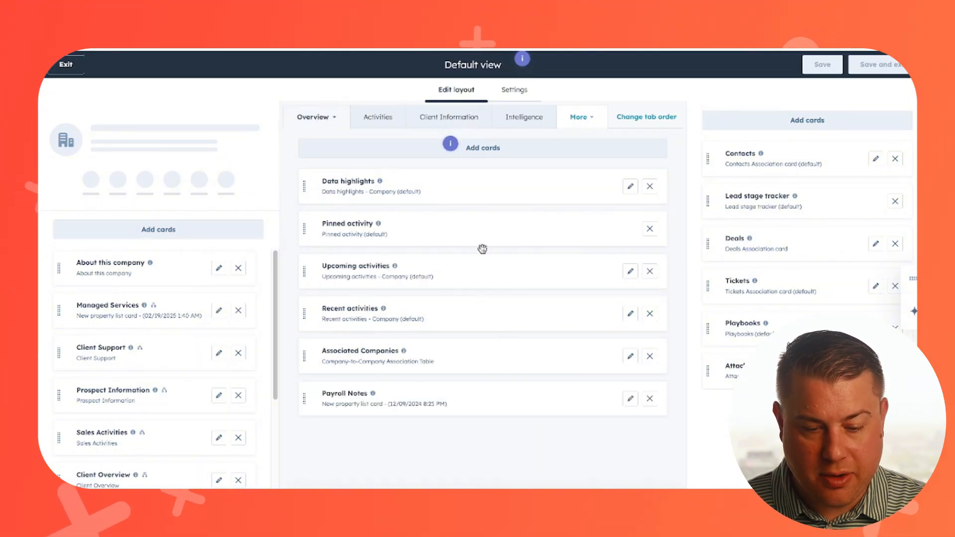
pyautogui.click(448, 119)
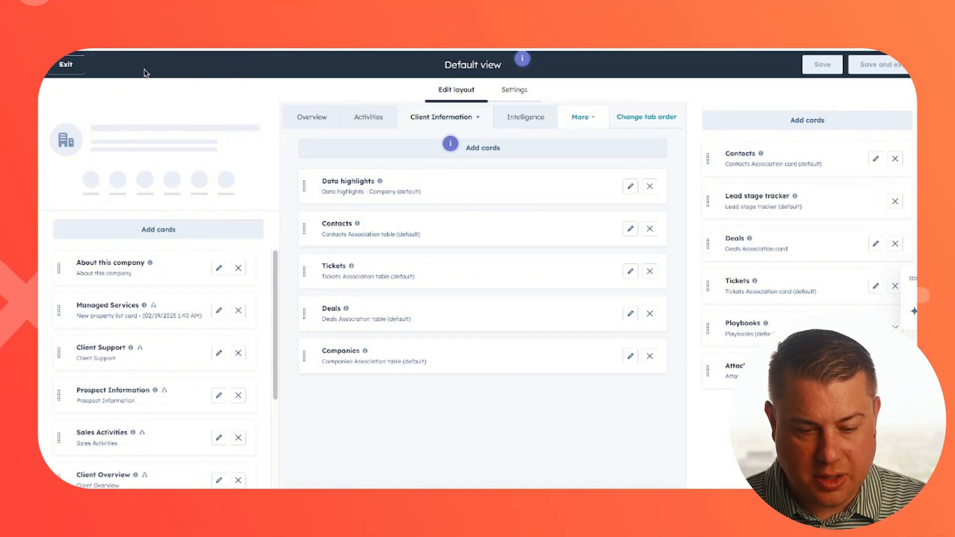
pyautogui.click(66, 64)
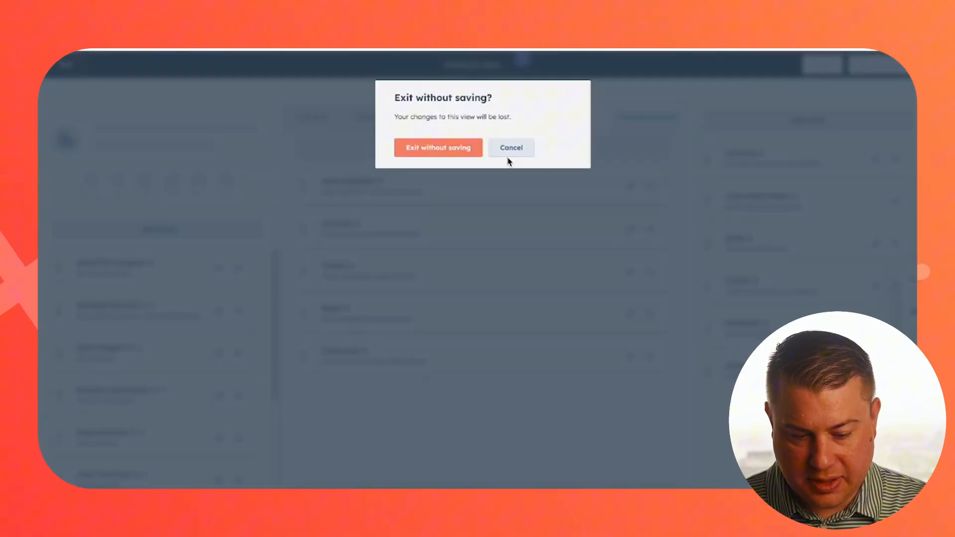
pyautogui.click(455, 146)
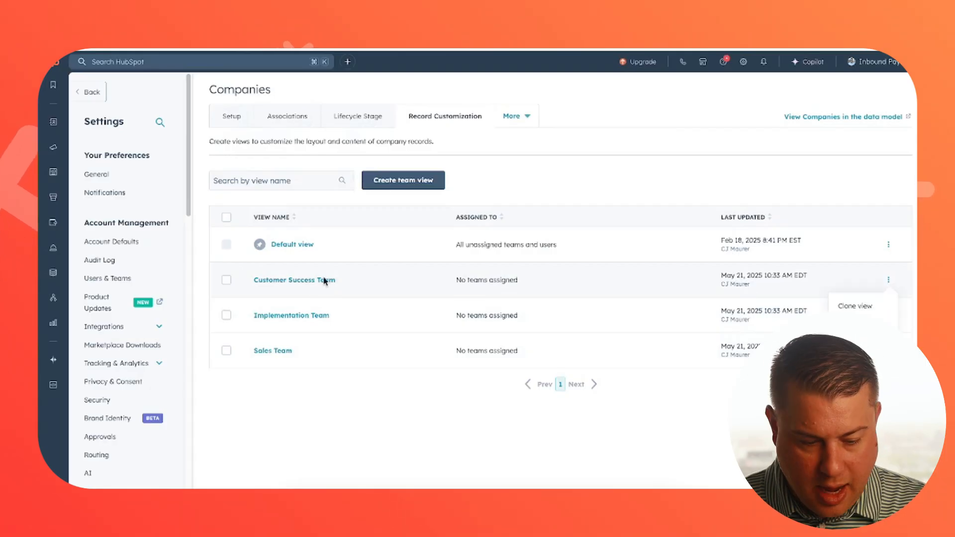
# Step: Assign the Customer Service team to the Customer Success Team company record view
pyautogui.click(311, 282)
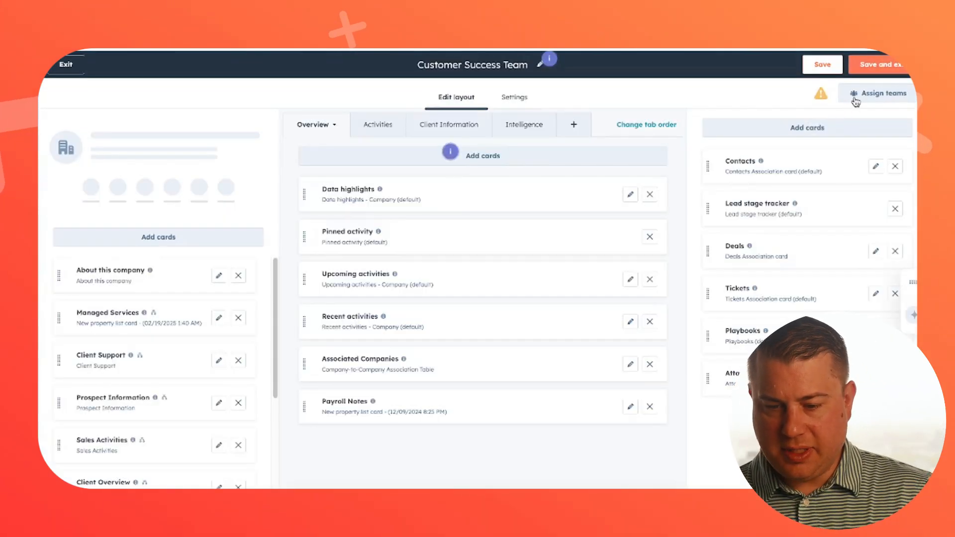
pyautogui.click(855, 99)
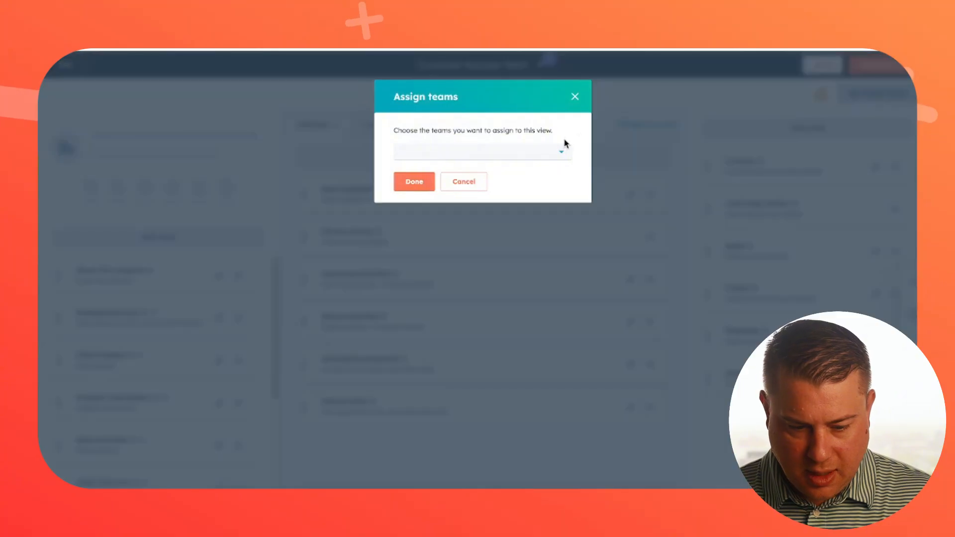
pyautogui.click(526, 159)
pyautogui.scroll(-2, 503, 231)
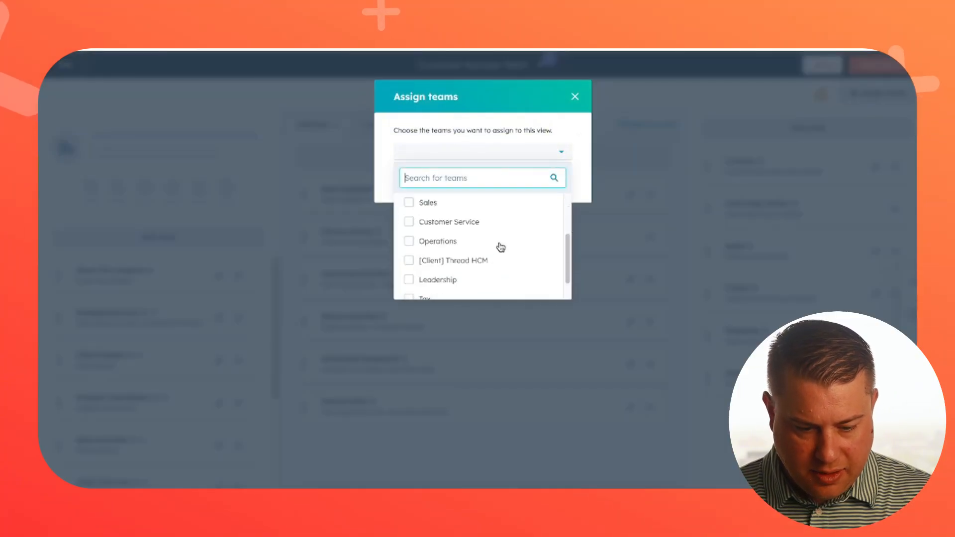
pyautogui.click(448, 221)
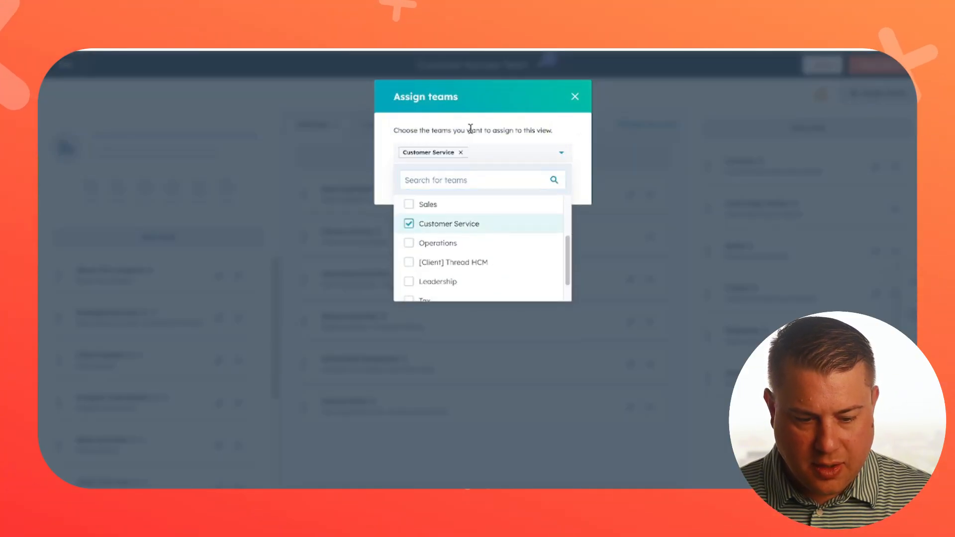
pyautogui.click(452, 157)
pyautogui.click(417, 192)
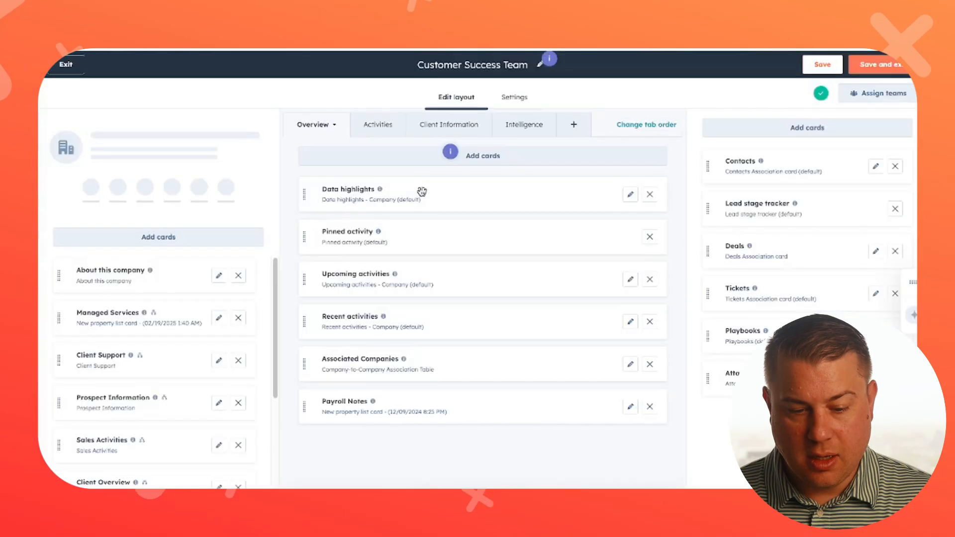